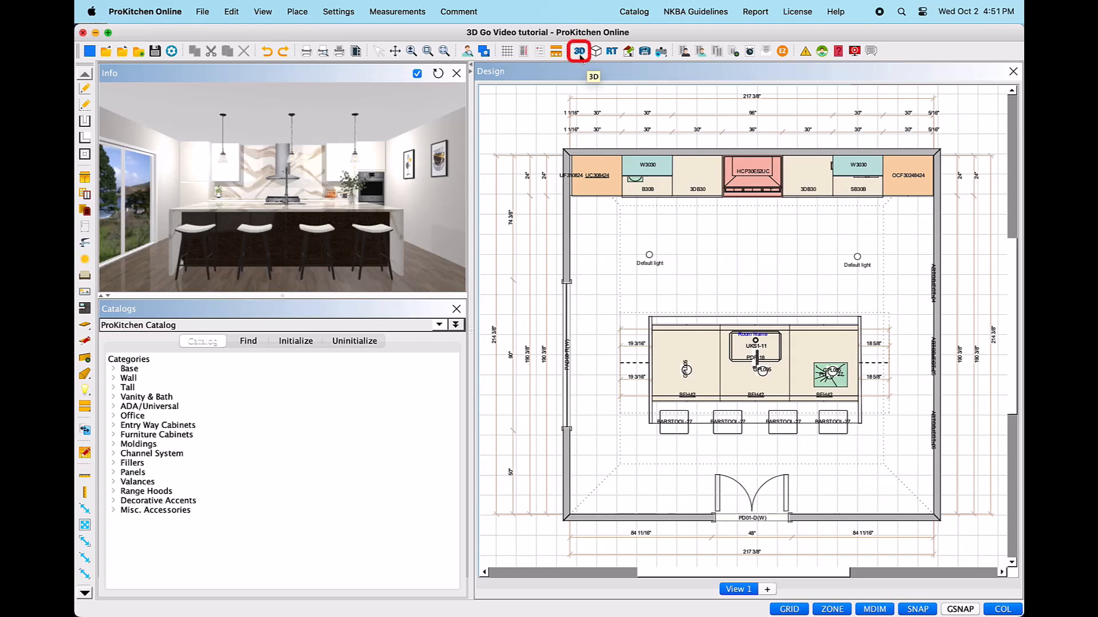
Step: Open the kitchen design in the ProKitchen 3D window to show the rendered island, stools and pendants
{"action": "left_click", "coordinate": [579, 52]}
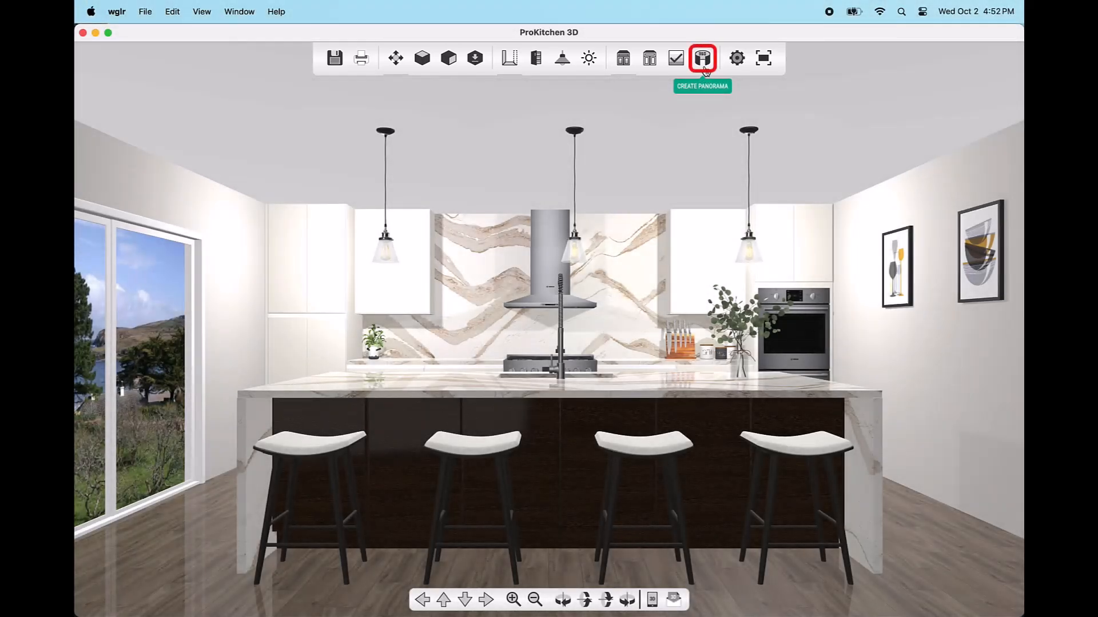
Step: Place a 360° panorama camera on the island and aim it toward the range wall
{"action": "left_click", "coordinate": [705, 68]}
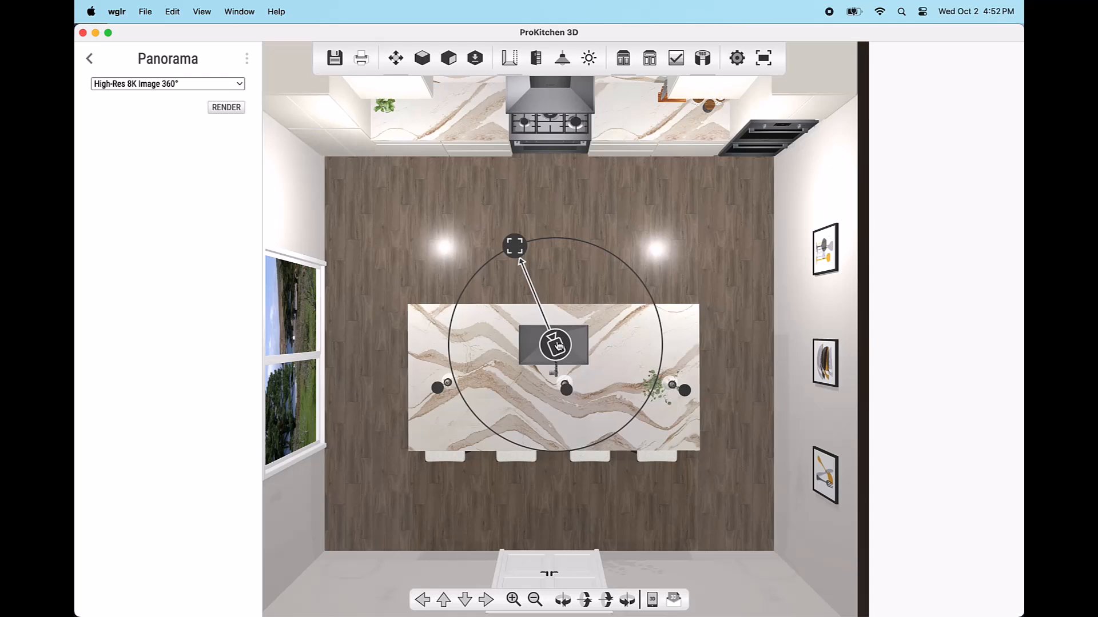
{"action": "mouse_move", "coordinate": [558, 345]}
{"action": "left_mouse_down"}
{"action": "mouse_move", "coordinate": [509, 333]}
{"action": "mouse_move", "coordinate": [532, 314]}
{"action": "mouse_move", "coordinate": [566, 316]}
{"action": "mouse_move", "coordinate": [578, 329]}
{"action": "mouse_move", "coordinate": [559, 346]}
{"action": "left_mouse_up"}
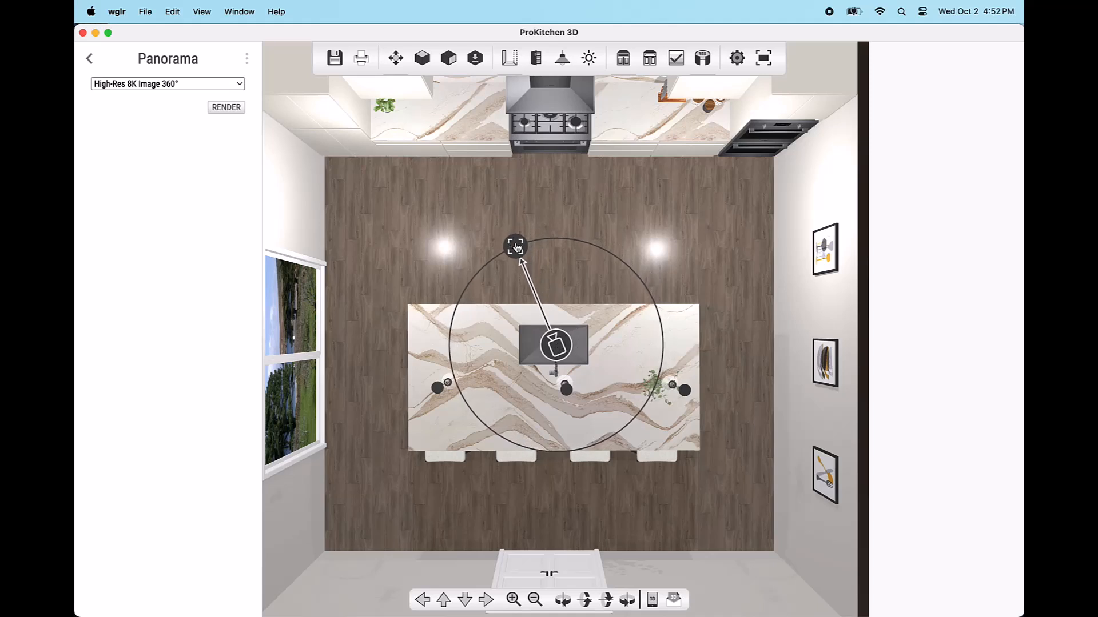
{"action": "mouse_move", "coordinate": [516, 246]}
{"action": "left_mouse_down"}
{"action": "mouse_move", "coordinate": [605, 245]}
{"action": "mouse_move", "coordinate": [516, 246]}
{"action": "left_mouse_up"}
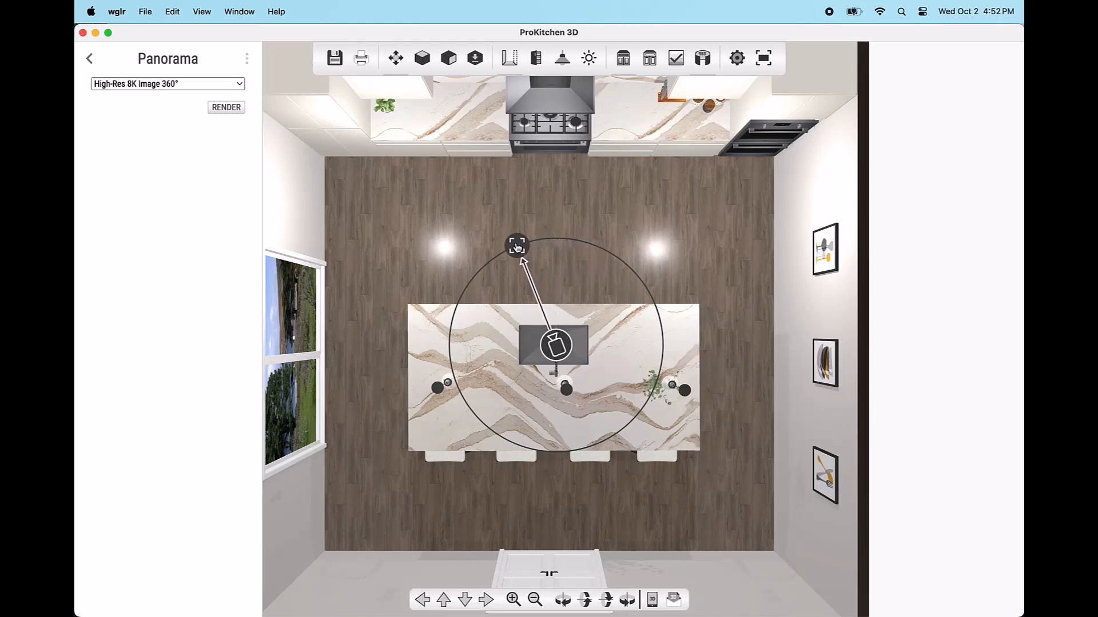
Step: Refine the 3D view and keep High-Res 8K Image 360° as the panorama resolution
{"action": "left_click", "coordinate": [678, 62]}
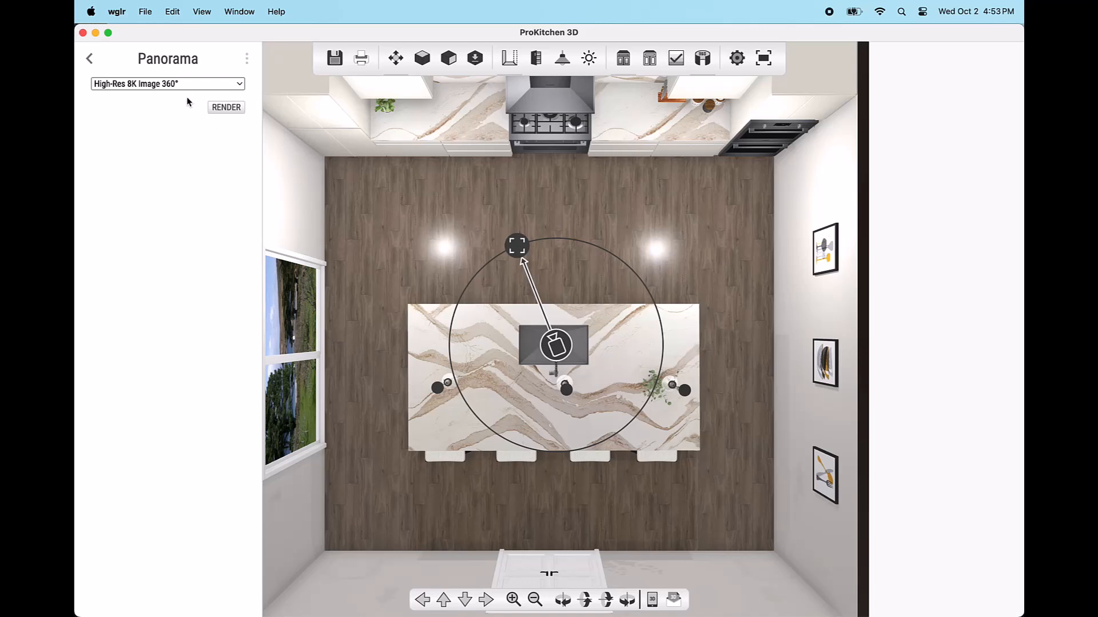
{"action": "left_click", "coordinate": [241, 84]}
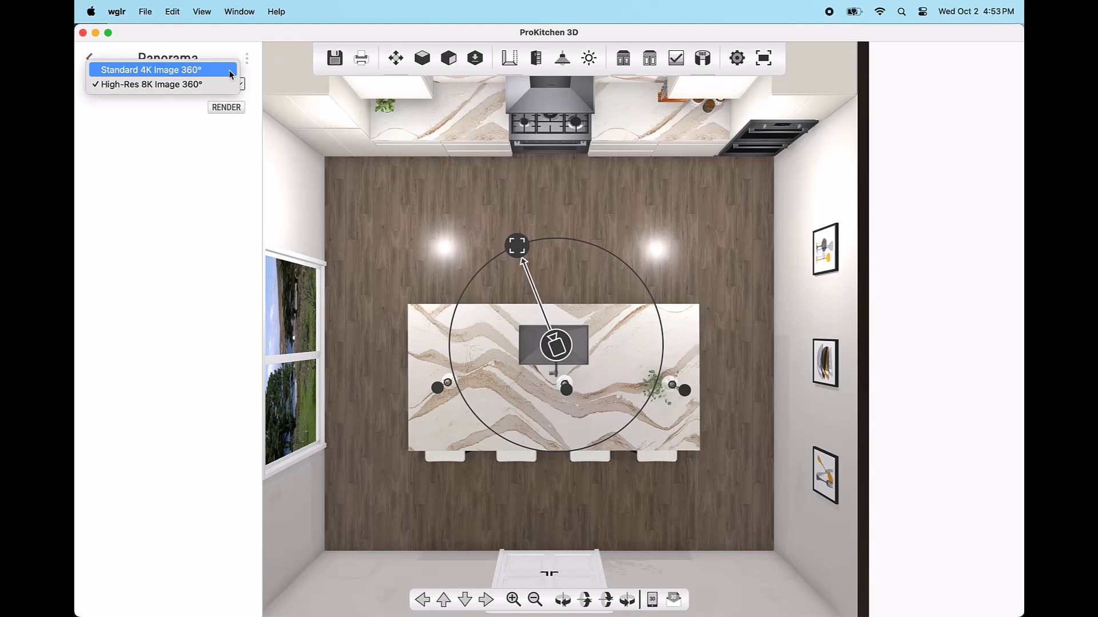
{"action": "left_click", "coordinate": [229, 109]}
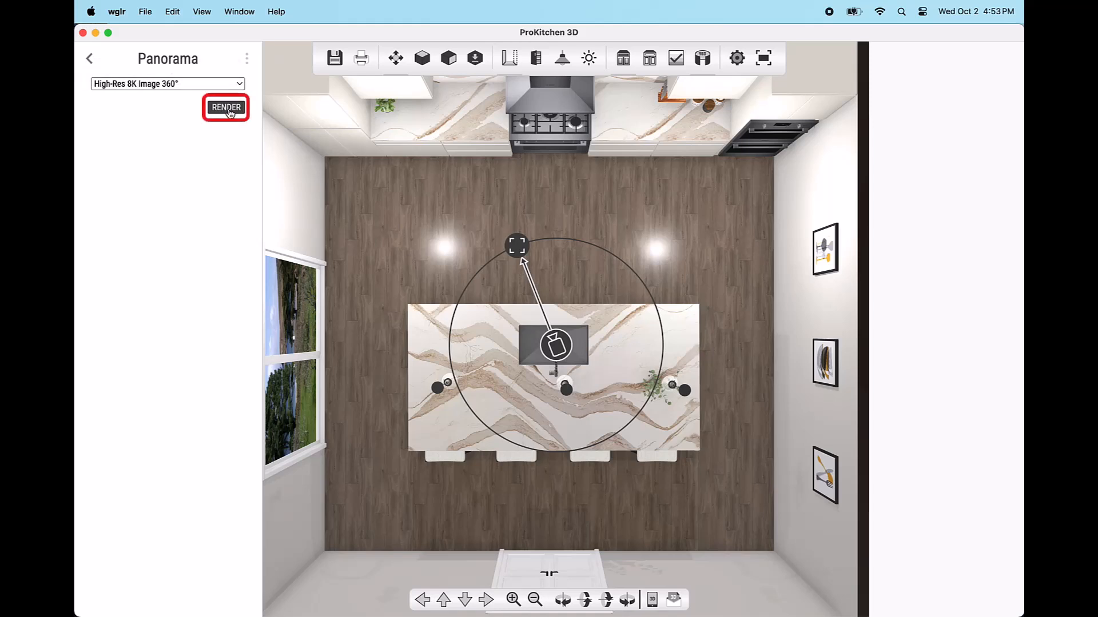
Step: Render the High-Res 8K 360° kitchen panorama and view it in the panorama viewer
{"action": "left_click", "coordinate": [228, 111]}
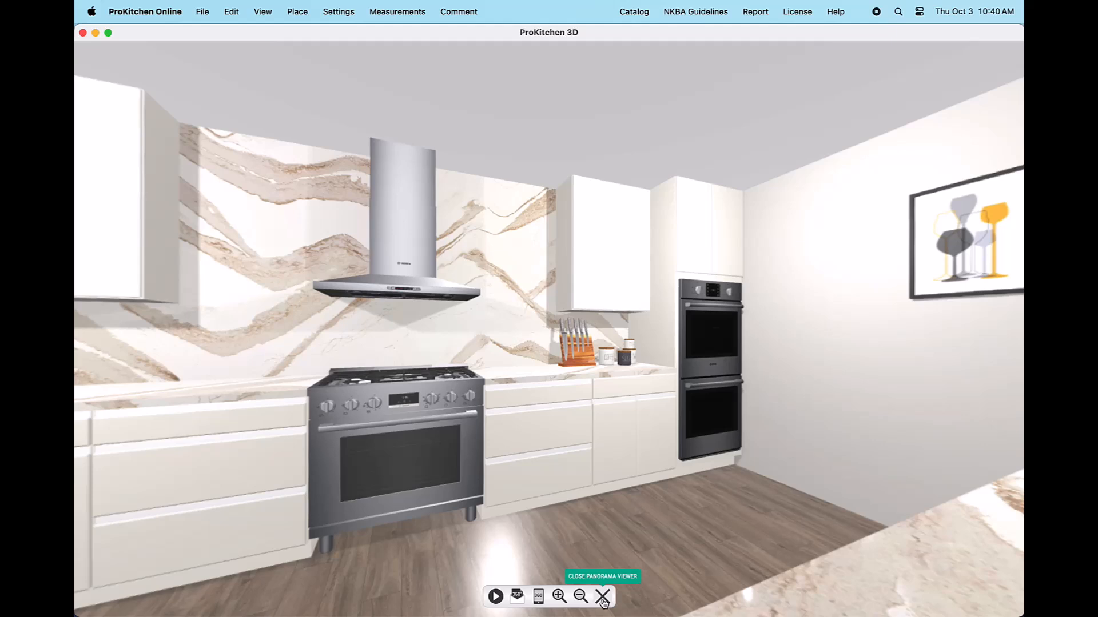
Step: Address the panorama email to the client's e-mail, subject 'Your new kitchen design for your review'
{"action": "left_click", "coordinate": [517, 601]}
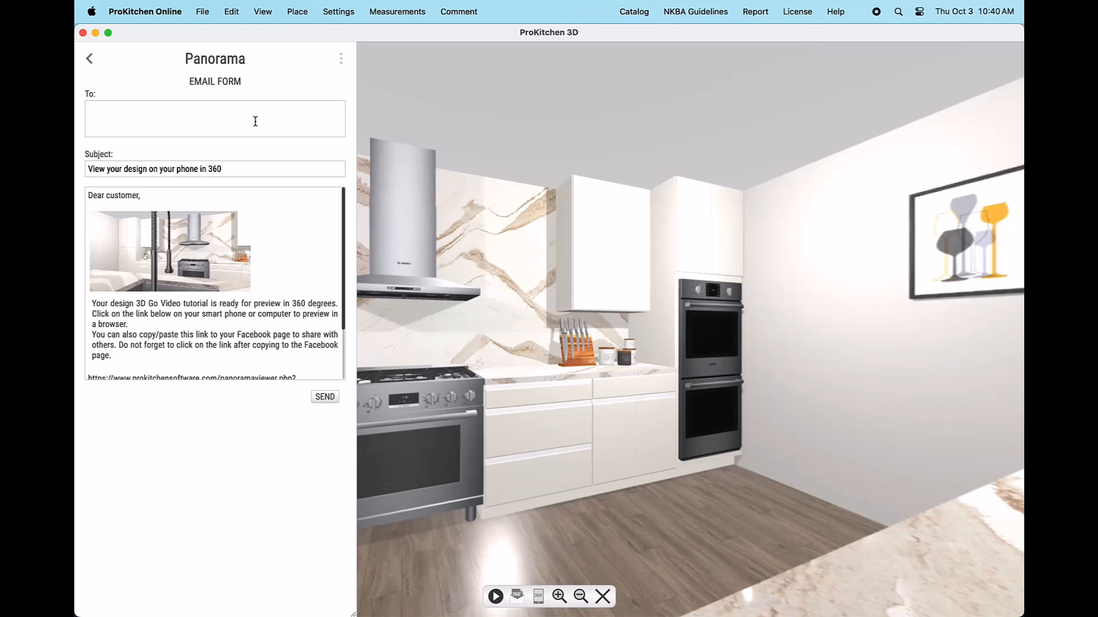
{"action": "left_click", "coordinate": [98, 107]}
{"action": "left_click_drag", "start_coordinate": [220, 168], "coordinate": [89, 167]}
{"action": "type", "text": "Your new kitchen design for your review!"}
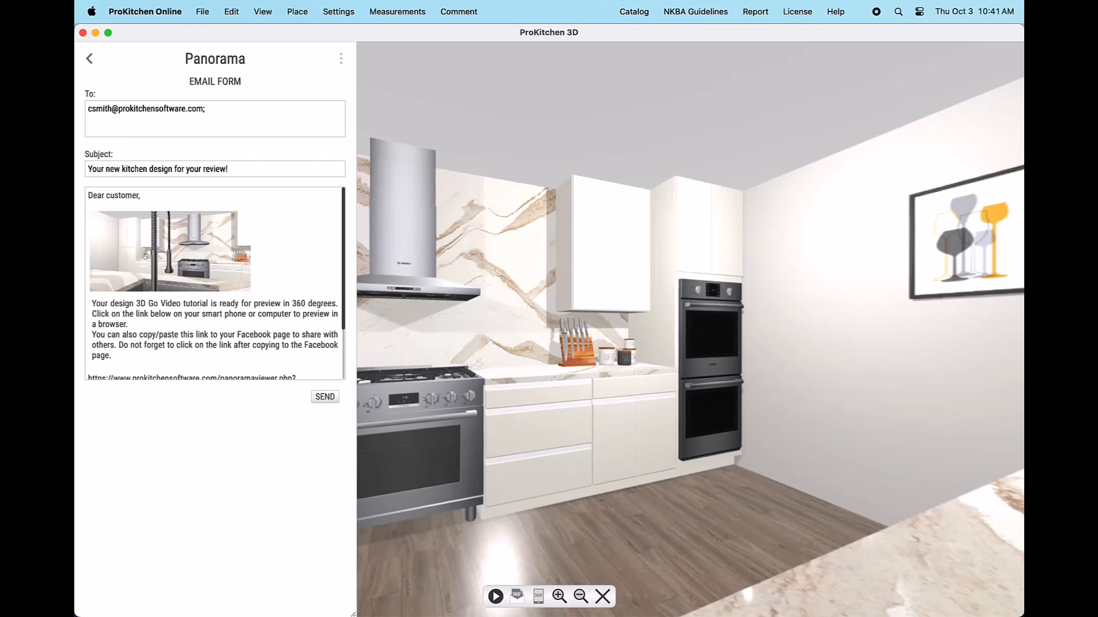
Step: Greet the client by name, write the review message, sign 'ProKitchen Software', and send
{"action": "left_click_drag", "start_coordinate": [106, 195], "coordinate": [140, 195]}
{"action": "type", "text": "Susan"}
{"action": "scroll", "coordinate": [343, 248], "scroll_direction": "down", "scroll_amount": 1}
{"action": "scroll", "coordinate": [343, 248], "scroll_direction": "down", "scroll_amount": 5}
{"action": "left_click_drag", "start_coordinate": [122, 281], "coordinate": [114, 291]}
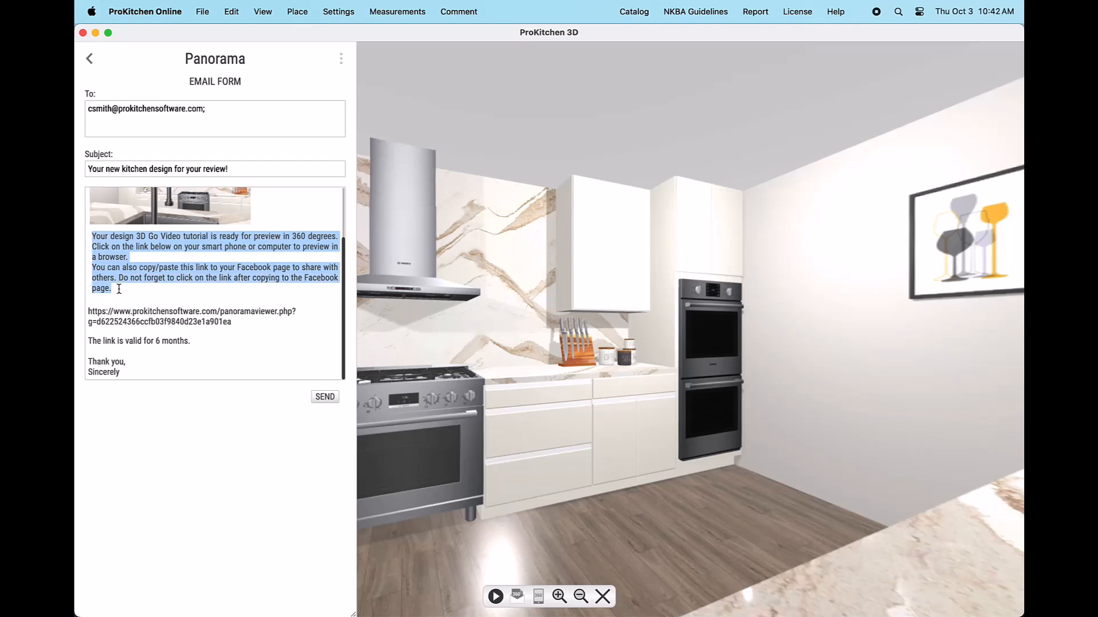
{"action": "type", "text": "Your new kitchen design is"}
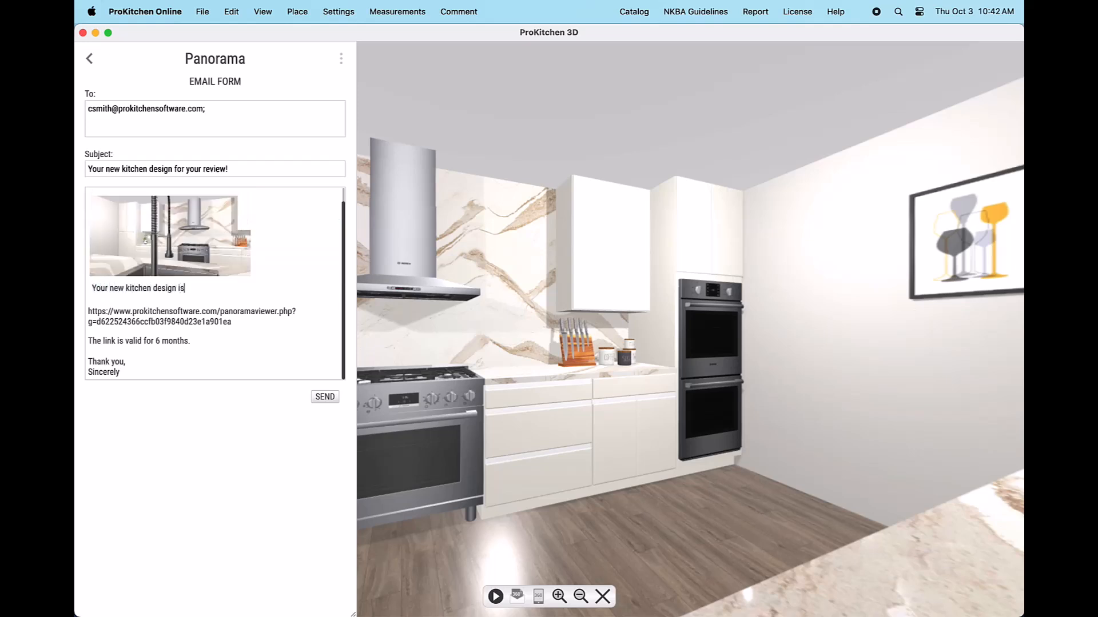
{"action": "type", "text": " ready for you to take a look at! Please review and"}
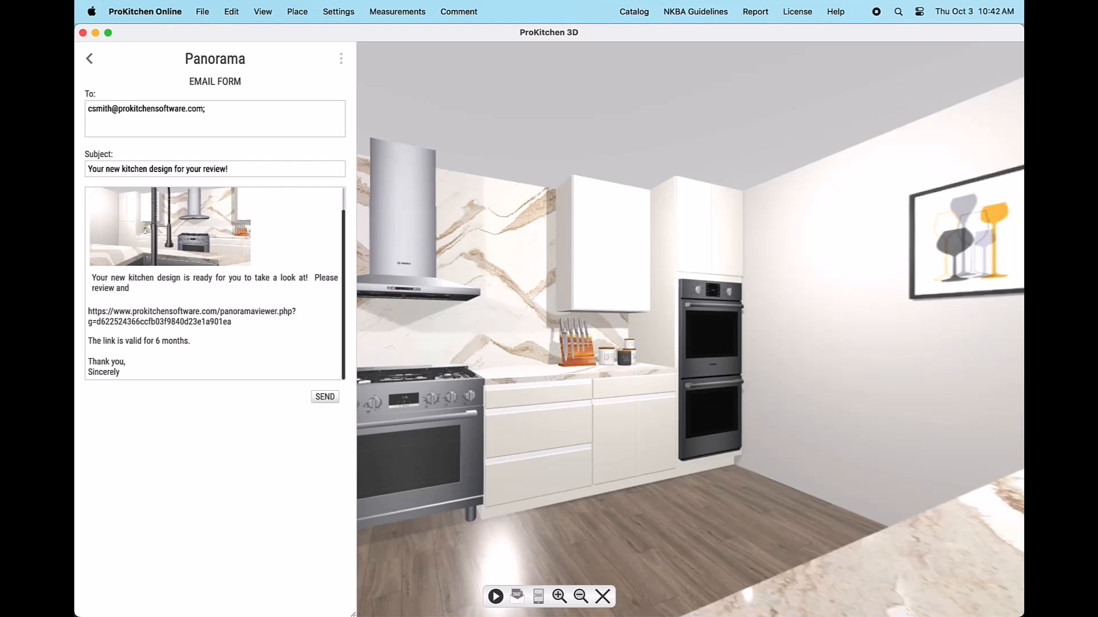
{"action": "type", "text": " I will be in touch soon to discuss."}
{"action": "left_click_drag", "start_coordinate": [88, 372], "coordinate": [120, 372]}
{"action": "type", "text": "ProKitchen Software"}
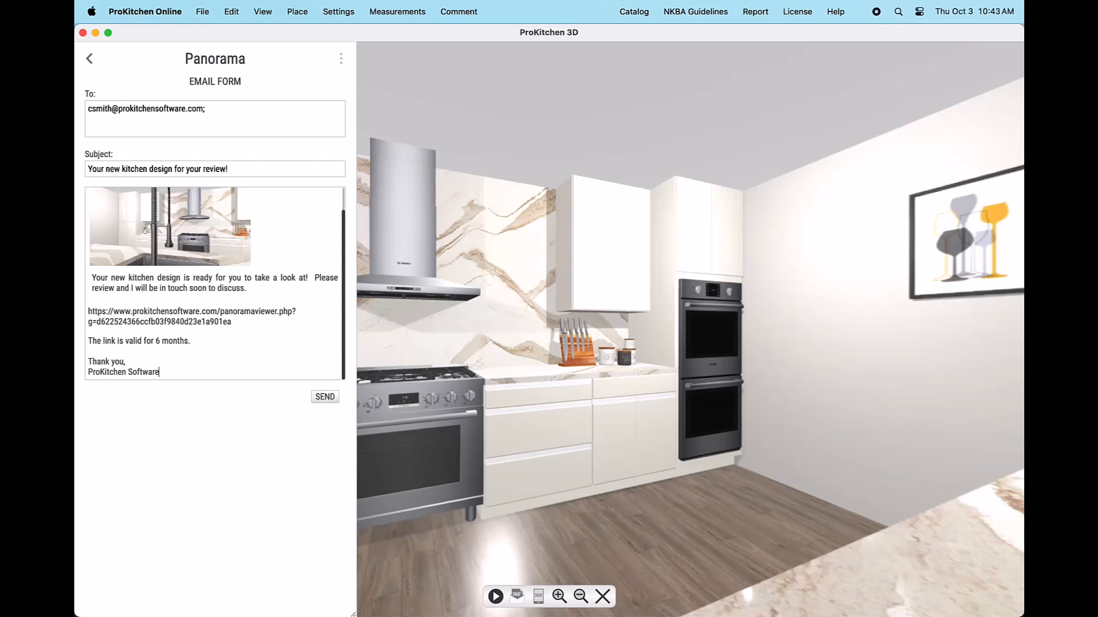
{"action": "left_click", "coordinate": [325, 399]}
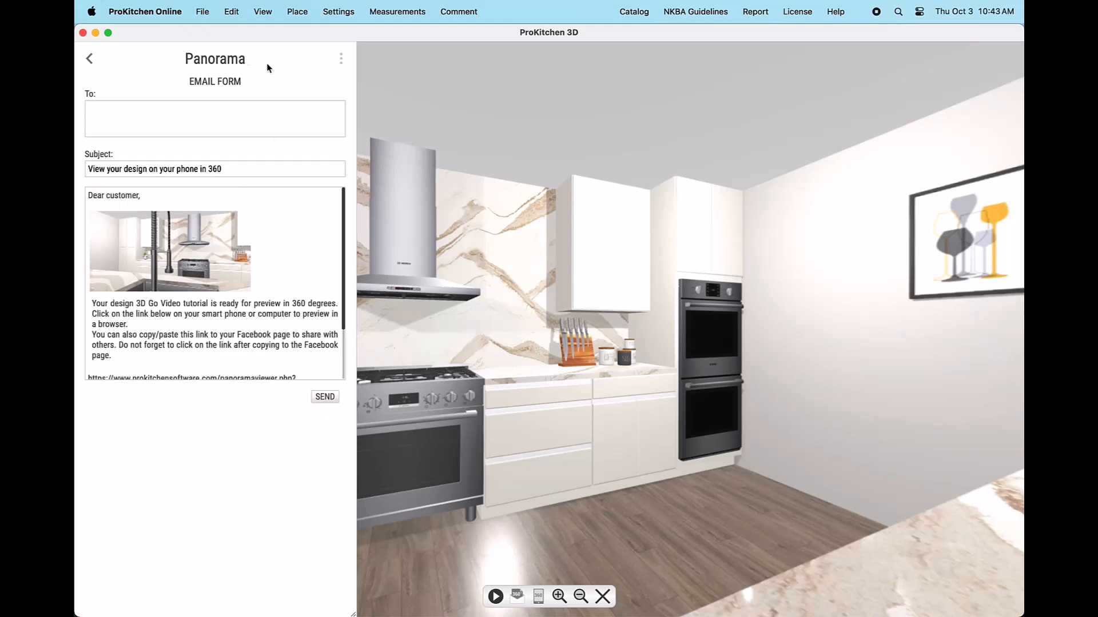
Step: Swap to the panorama text form, entering the client's phone number and first name in the greeting
{"action": "left_click", "coordinate": [90, 58]}
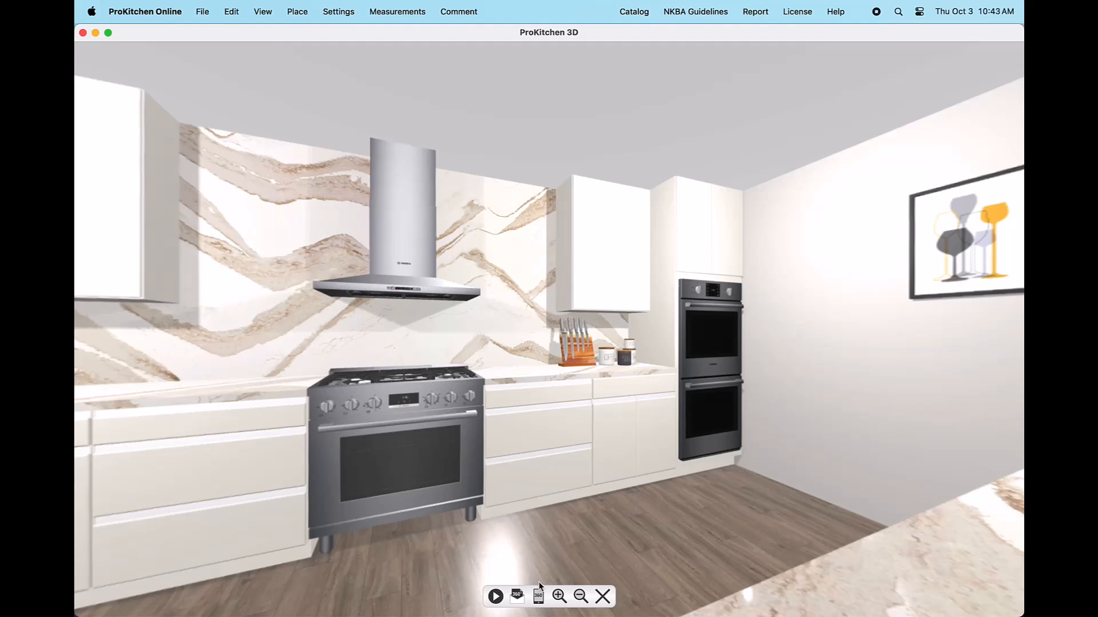
{"action": "left_click", "coordinate": [539, 603]}
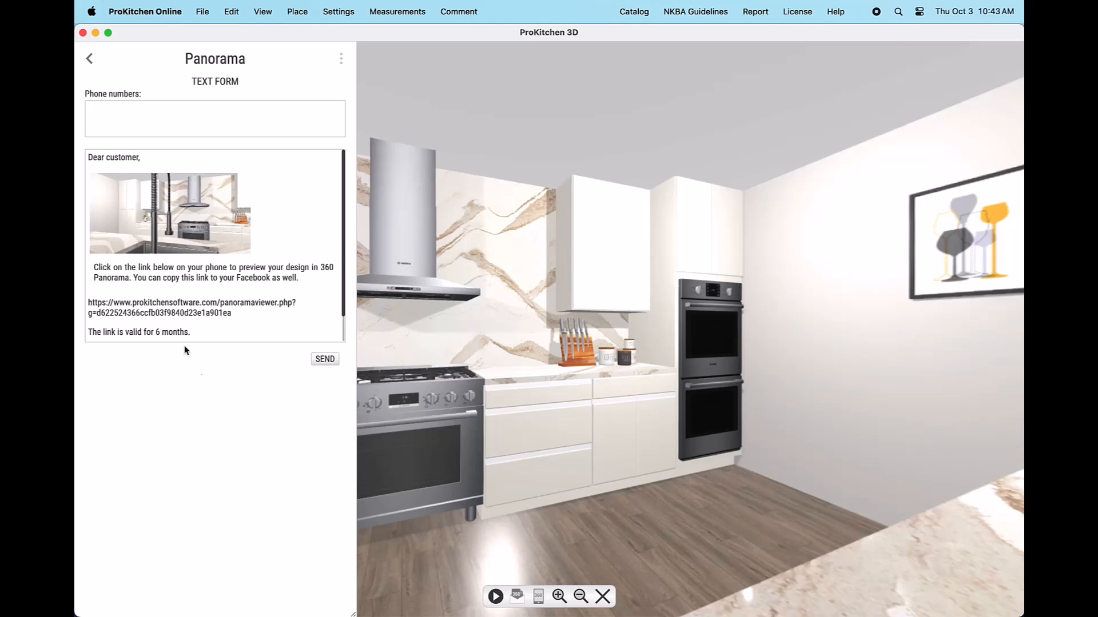
{"action": "left_click", "coordinate": [96, 107]}
{"action": "double_click", "coordinate": [107, 163]}
{"action": "type", "text": "Susan"}
Step: Write the smartphone-viewing message ending 'Thank you' and send the panorama text
{"action": "triple_click", "coordinate": [143, 265]}
{"action": "type", "text": "Please take a look at your new kitchen design easily on your smartphone!  Let me know your feedback and we can discuss."}
{"action": "key", "text": "Return"}
{"action": "type", "text": "Thank you"}
{"action": "left_click_drag", "start_coordinate": [343, 295], "coordinate": [347, 337]}
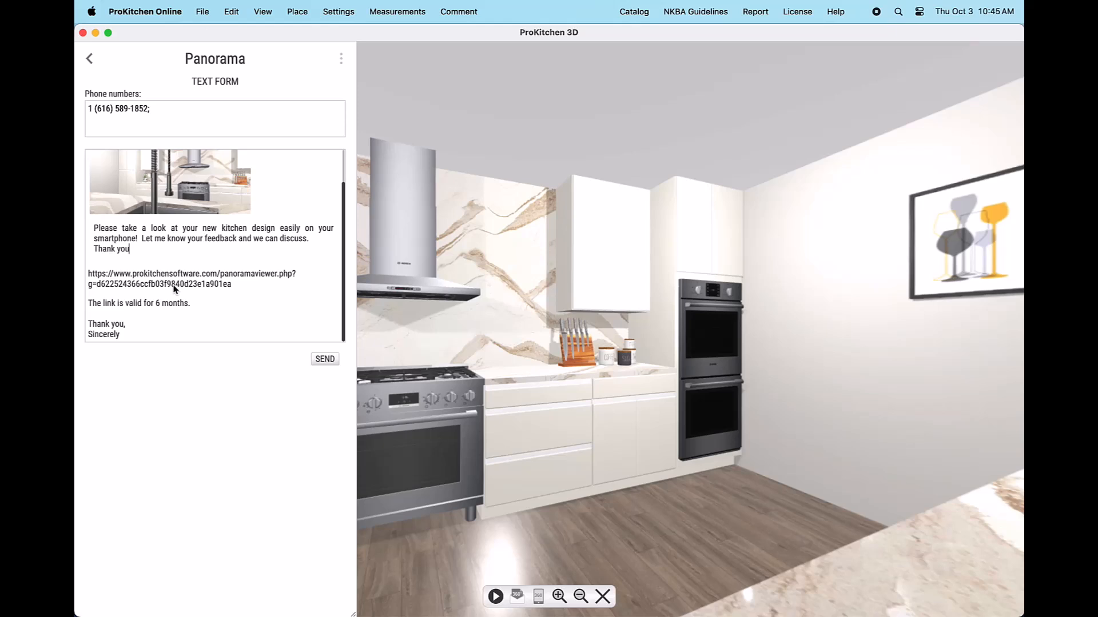
{"action": "left_click", "coordinate": [325, 360]}
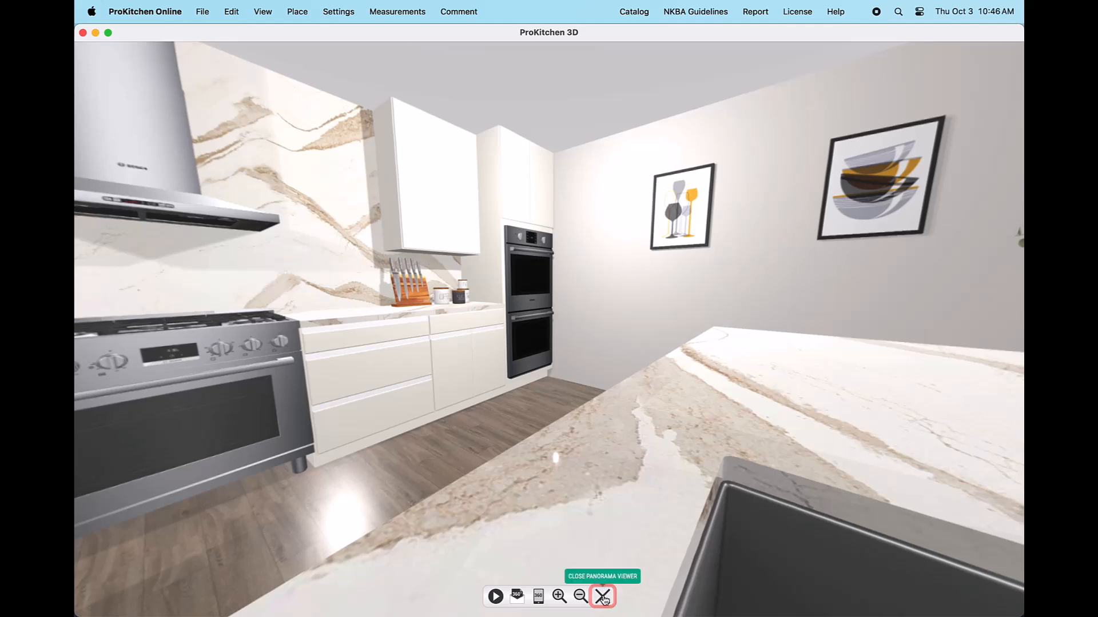
Step: Close the 360 panorama viewer and the Panorama panel to return to the perspective kitchen view
{"action": "left_click", "coordinate": [603, 596]}
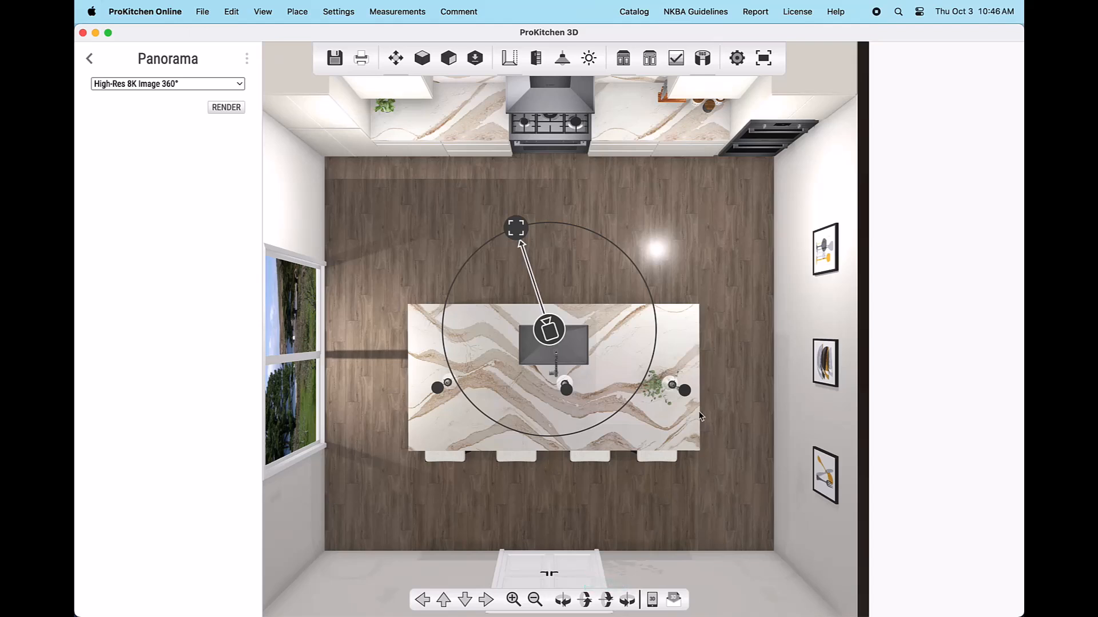
{"action": "left_click", "coordinate": [703, 61]}
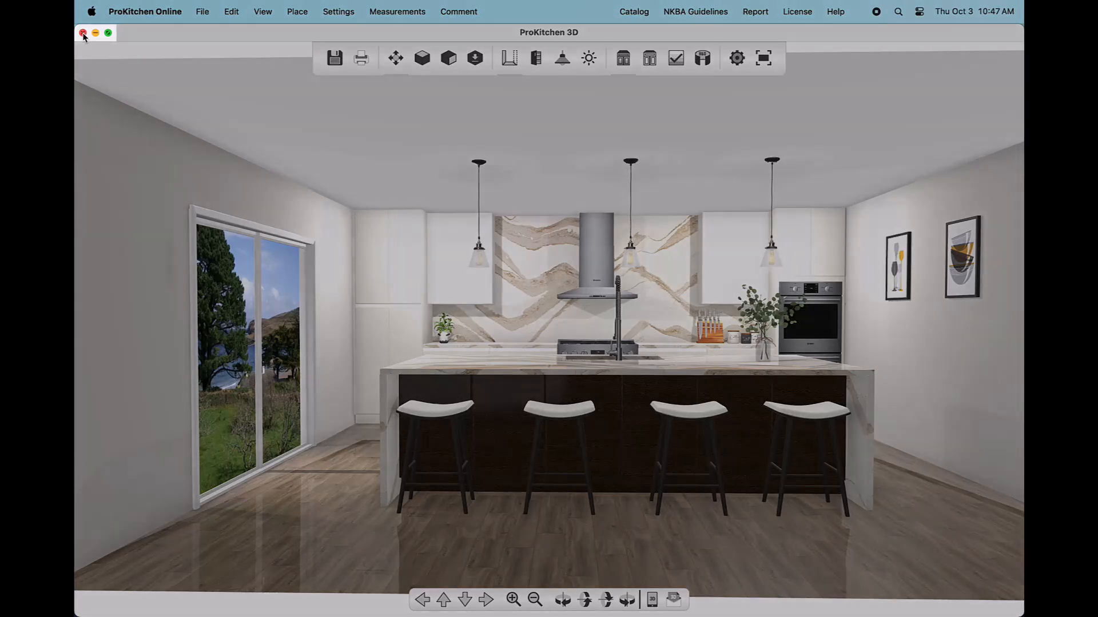
Step: Close the ProKitchen 3D window to return to the dimensioned 2D floor plan
{"action": "left_click", "coordinate": [83, 34]}
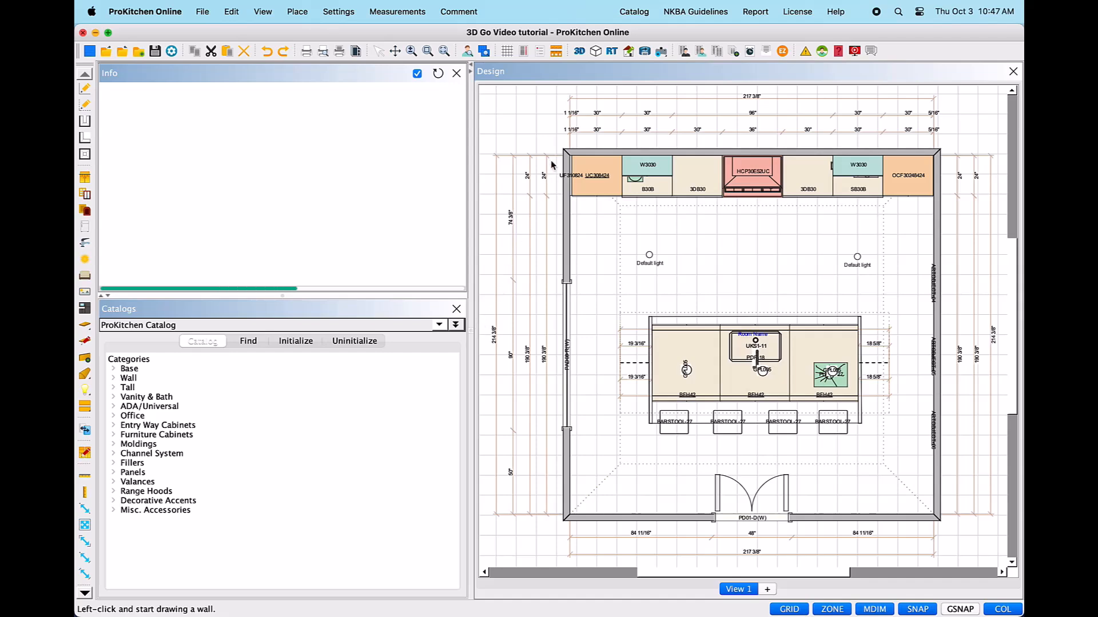
Step: Open Panorama Designs, select the Training_9.24.24 panorama, and close the list
{"action": "left_click", "coordinate": [645, 53]}
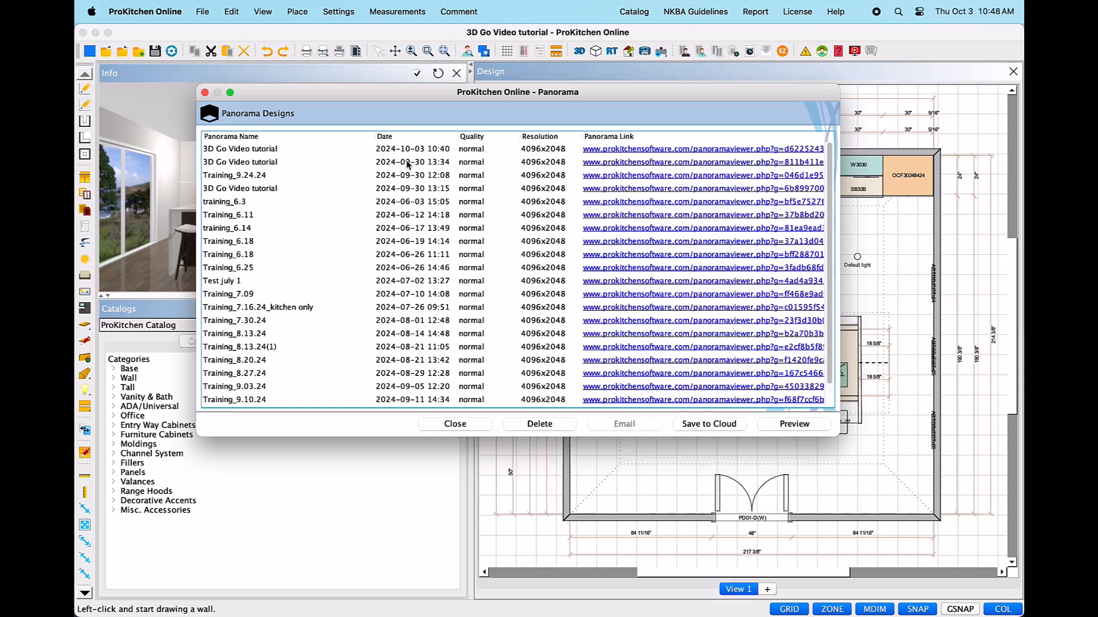
{"action": "left_click", "coordinate": [399, 181]}
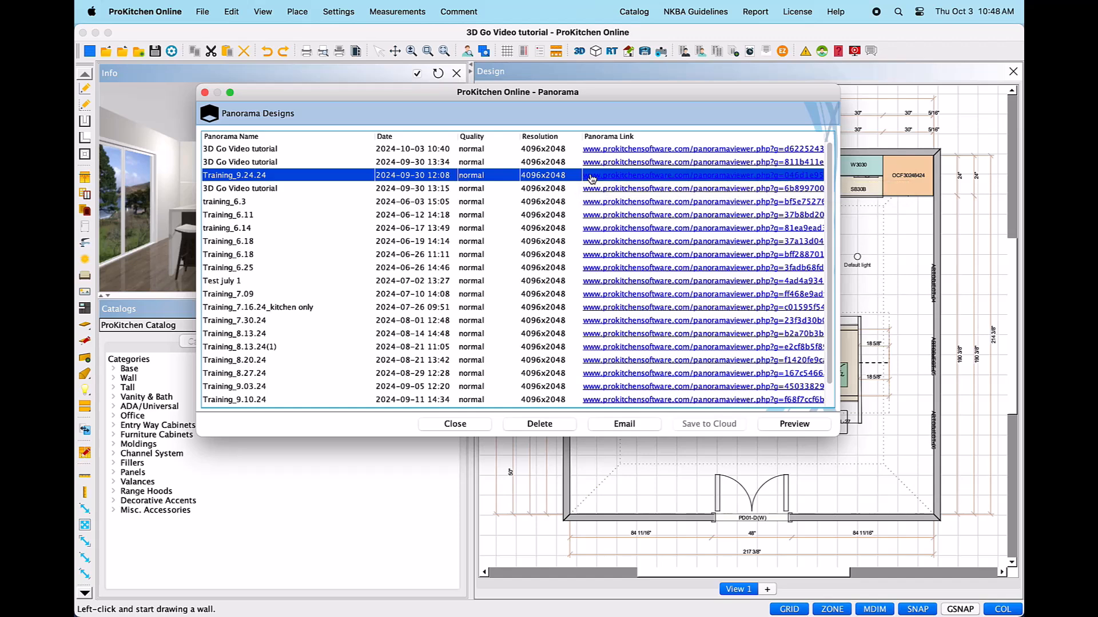
{"action": "left_click", "coordinate": [456, 426]}
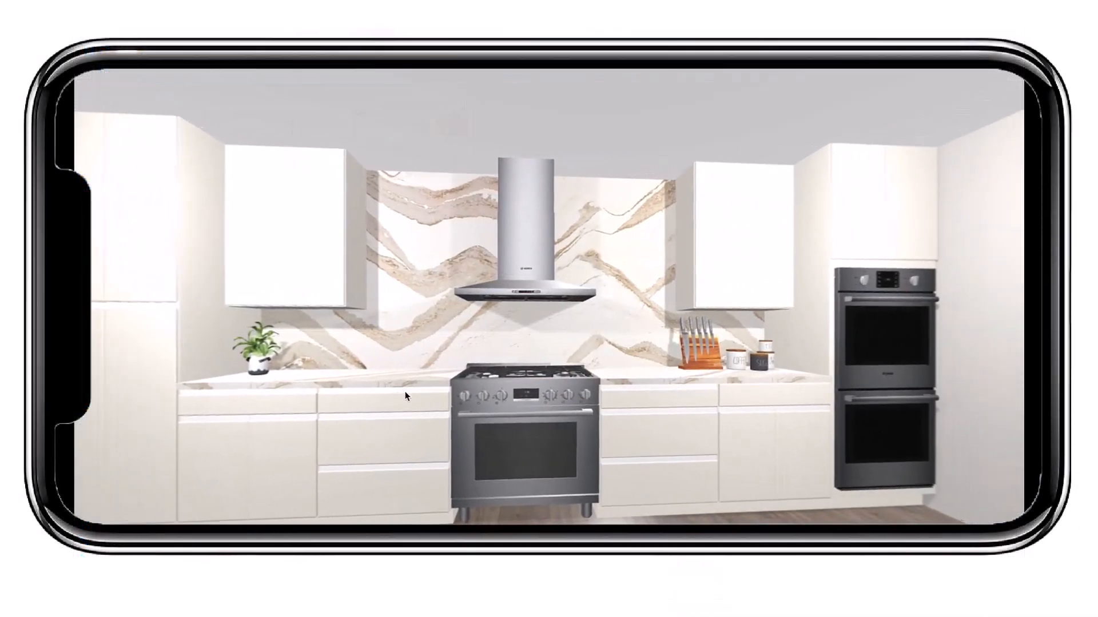
Step: Turn the phone's 360° panorama to look along the range wall toward the marble island
{"action": "left_click_drag", "start_coordinate": [548, 428], "coordinate": [577, 352]}
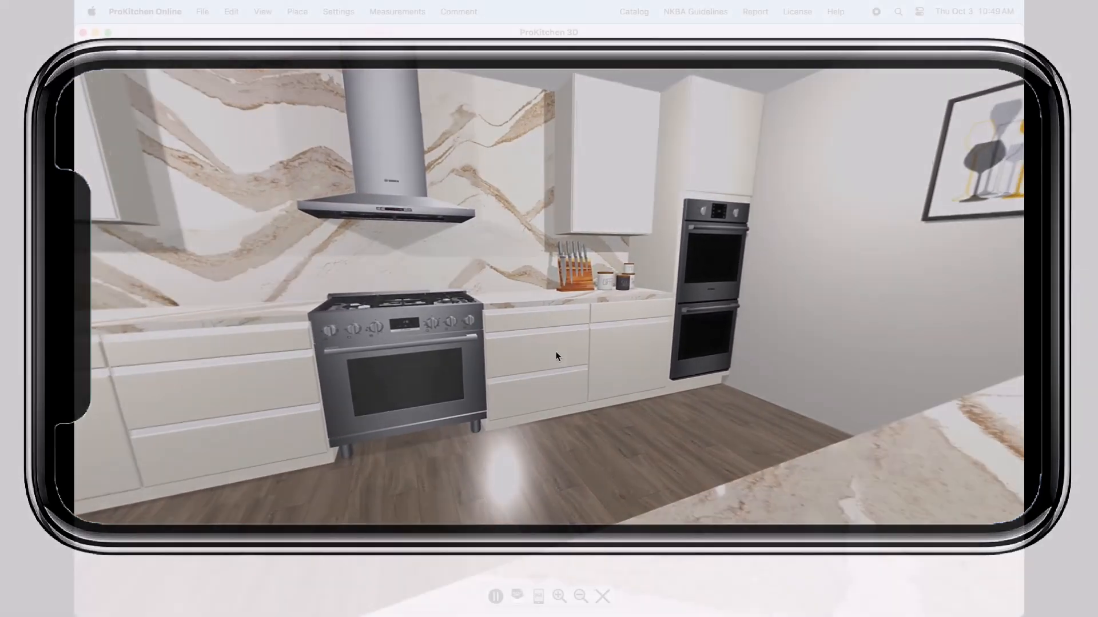